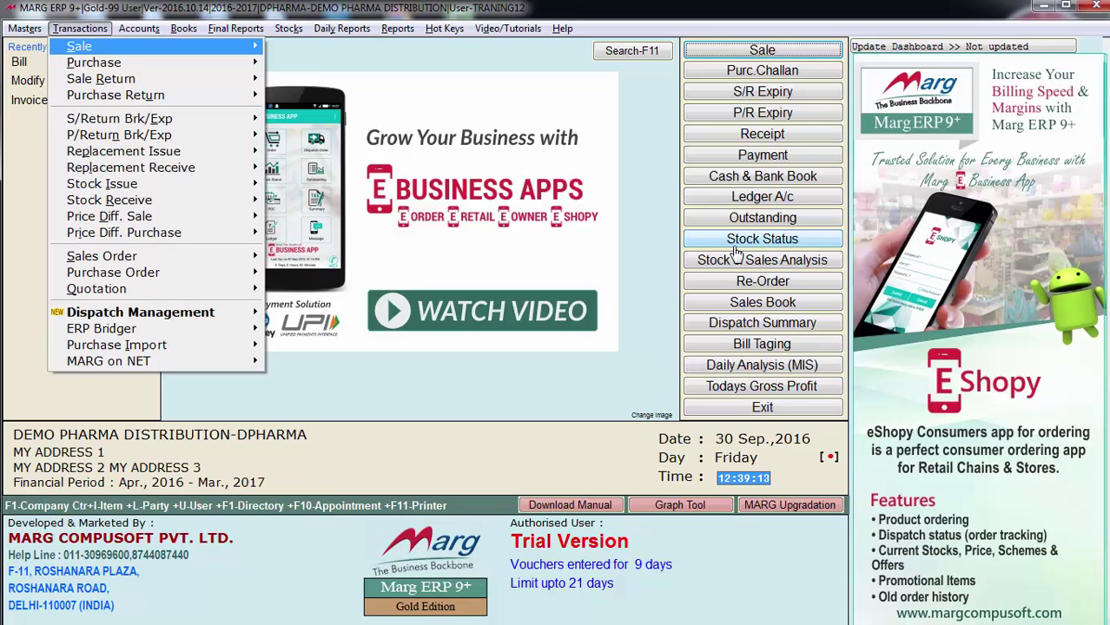
- Start a new Sale bill entry so the party Ledgers list appears
{"action": "key", "text": "Return"}
{"action": "key", "text": "Return"}
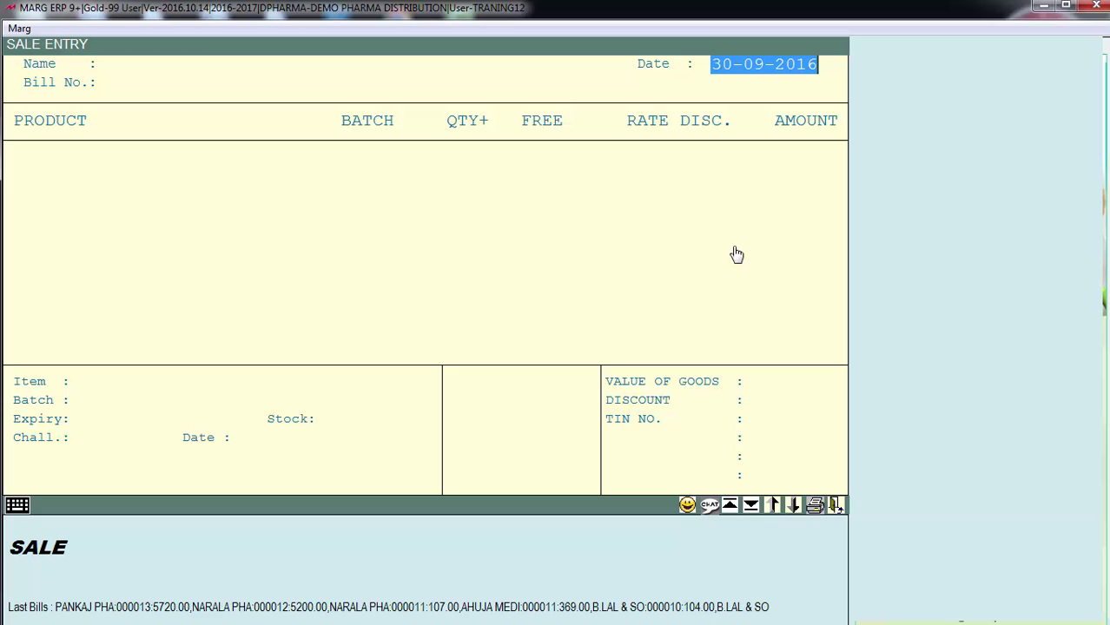
{"action": "key", "text": "Return"}
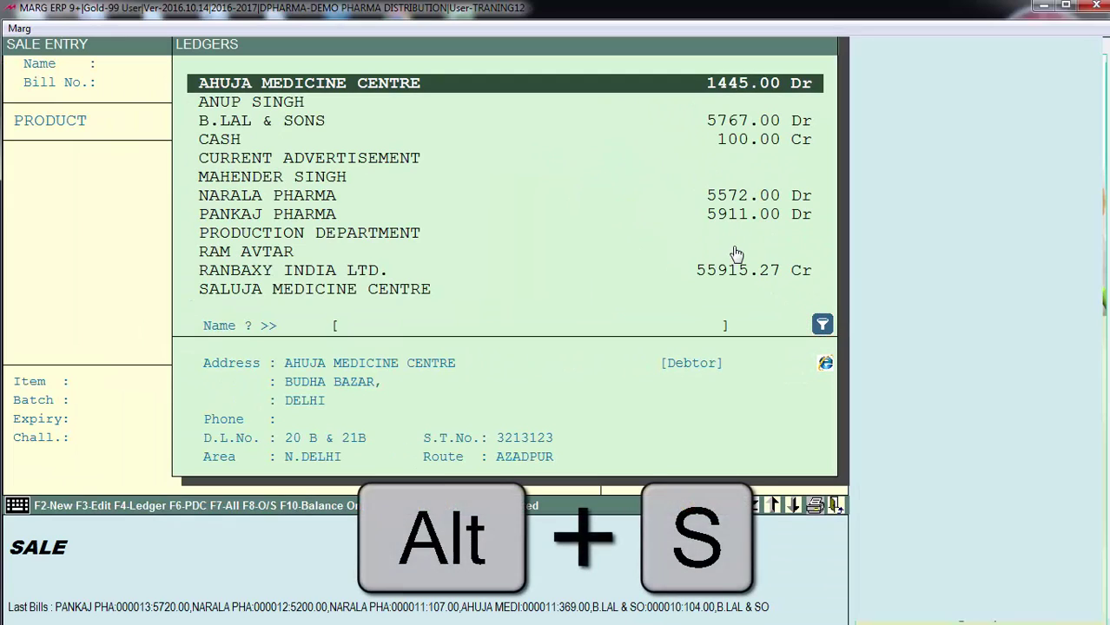
- Open the Alt+S party filters and select A Party Not Visited
{"action": "key", "text": "alt+s"}
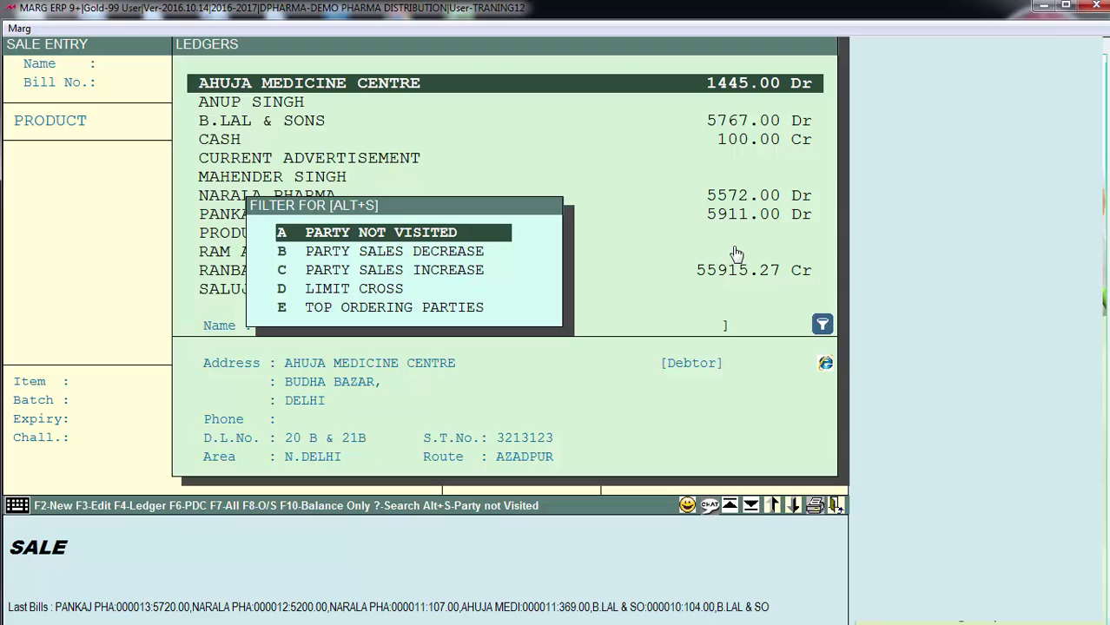
{"action": "key", "text": "Down"}
{"action": "key", "text": "Down"}
{"action": "key", "text": "Down"}
{"action": "key", "text": "Down"}
{"action": "key", "text": "Down"}
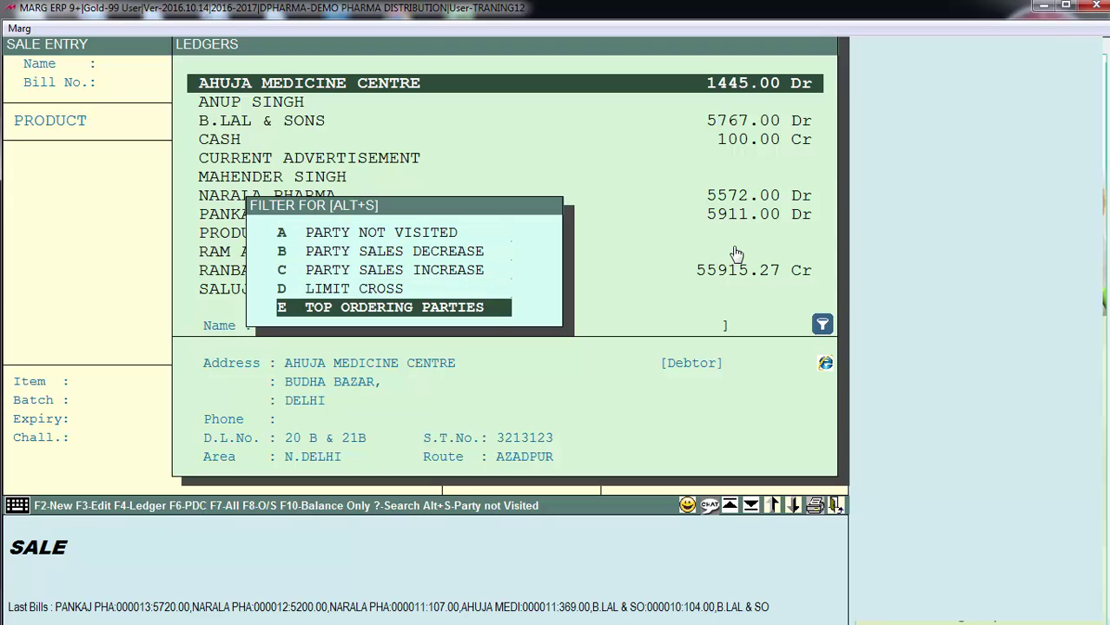
{"action": "key", "text": "Up"}
{"action": "key", "text": "Up"}
{"action": "key", "text": "Up"}
{"action": "key", "text": "Up"}
{"action": "key", "text": "Up"}
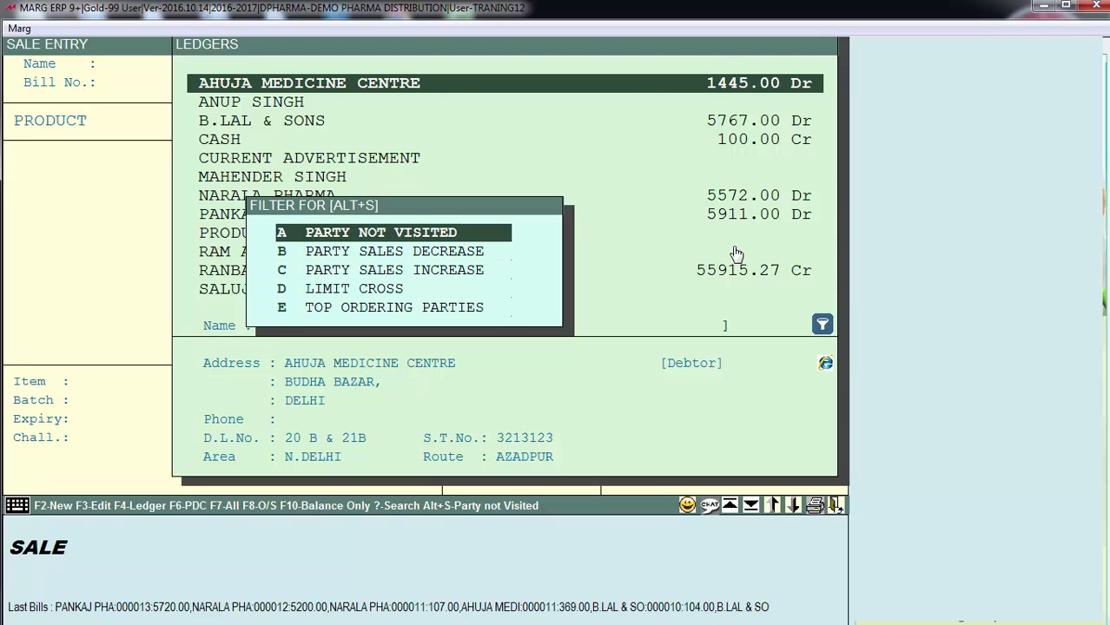
{"action": "key", "text": "Return"}
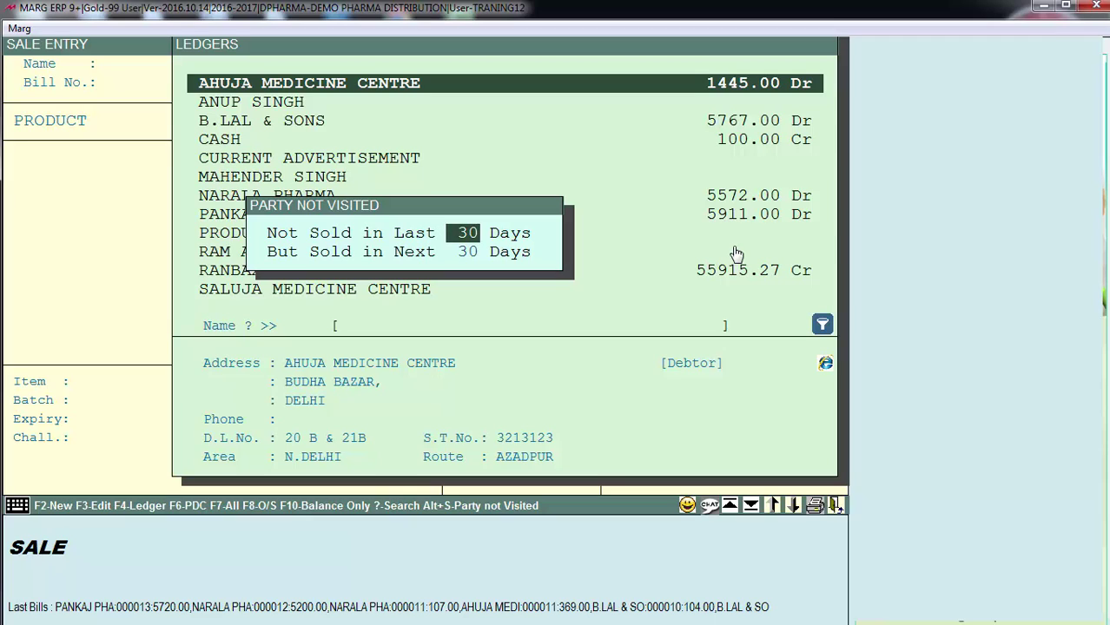
- Set Sold in Next to 0 days and apply, leaving only AHUJA MEDICINE CENTRE
{"action": "key", "text": "Return"}
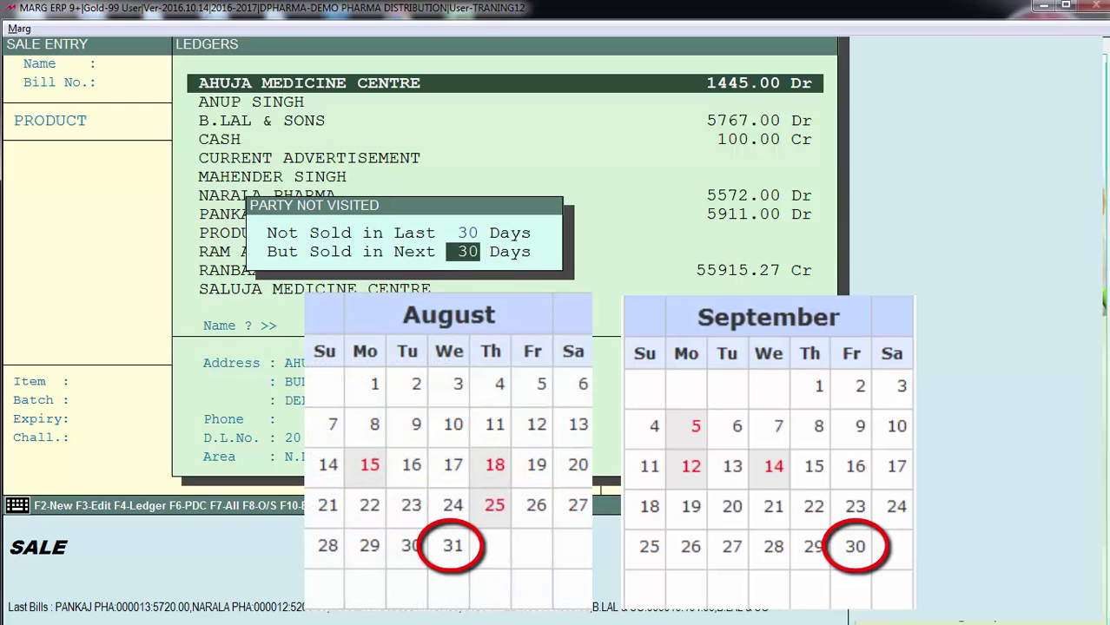
{"action": "type", "text": "0"}
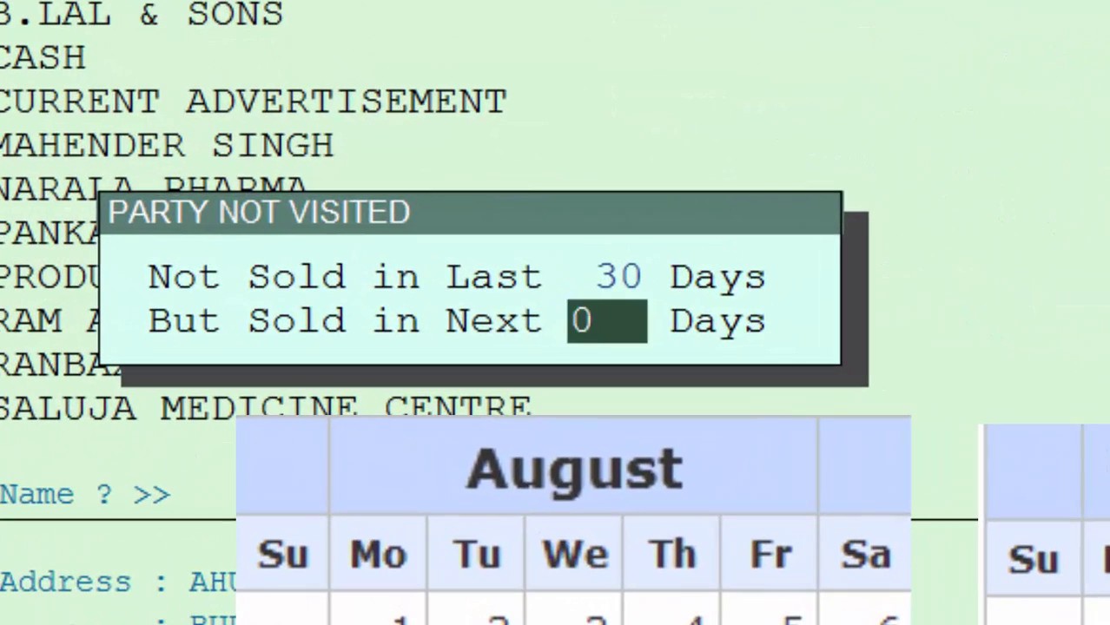
{"action": "key", "text": "Return"}
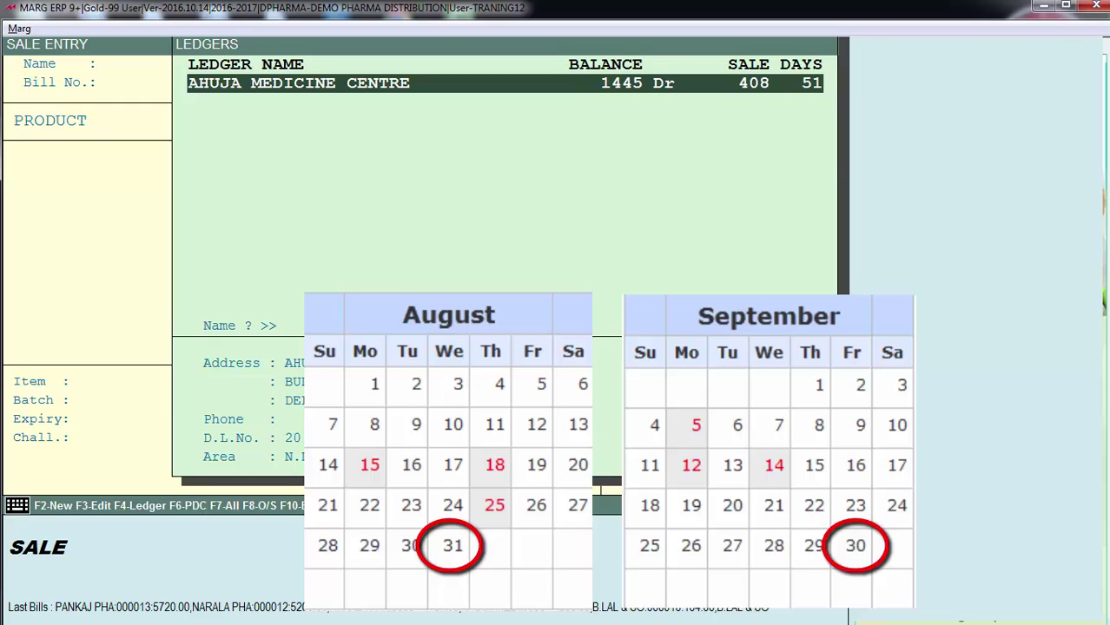
- Return to the Party Not Visited settings showing 30 and 30 days
{"action": "key", "text": "Escape"}
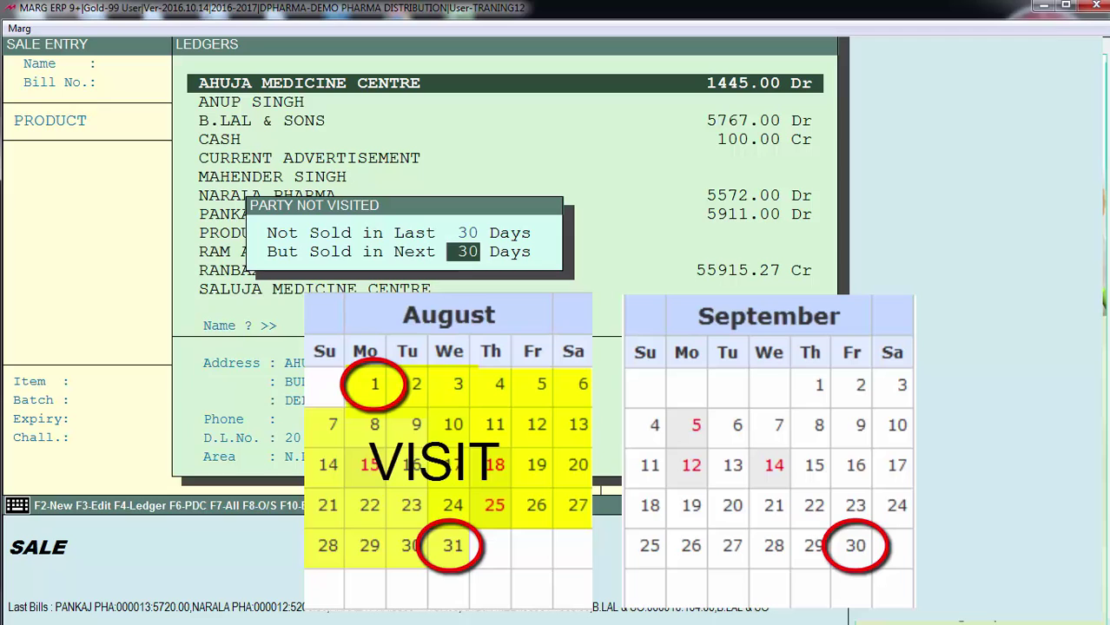
- Apply the 30/30-day filter, listing only AHUJA MEDICINE CENTRE at 51 days
{"action": "key", "text": "Return"}
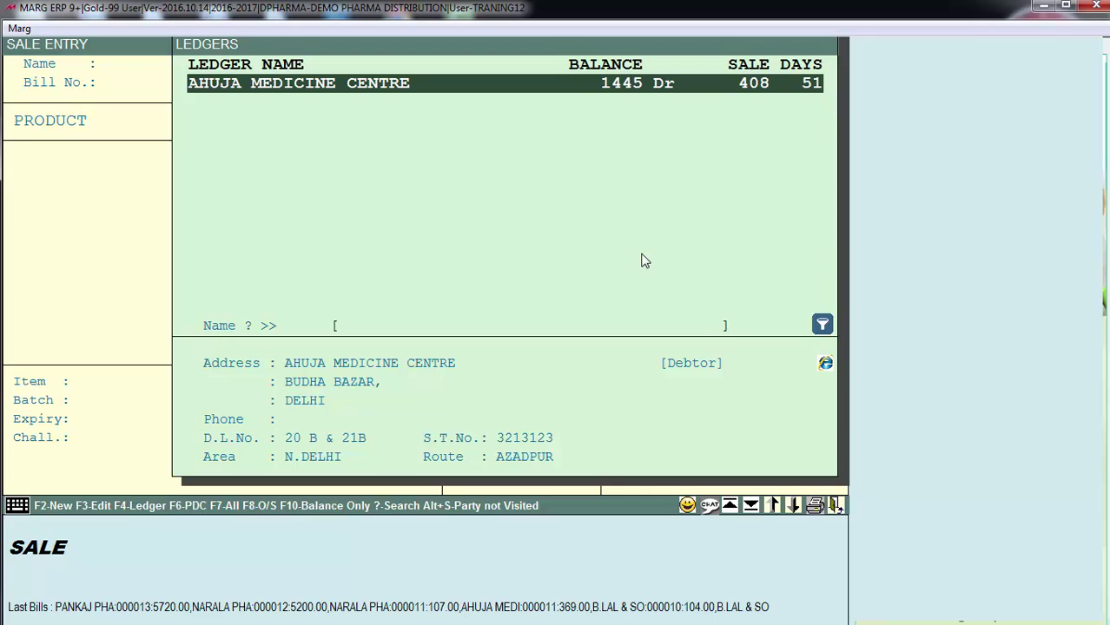
- Pick the 'W/o Contact Information' print report, close it, and reopen the party filters
{"action": "key", "text": "ctrl+p"}
{"action": "key", "text": "alt+Down"}
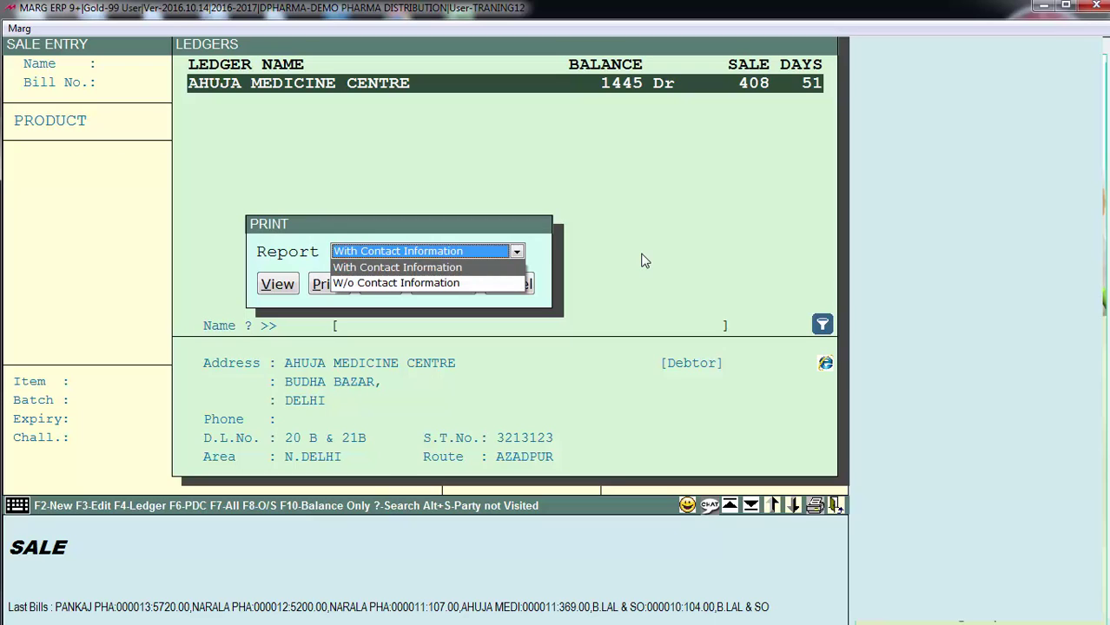
{"action": "key", "text": "Down"}
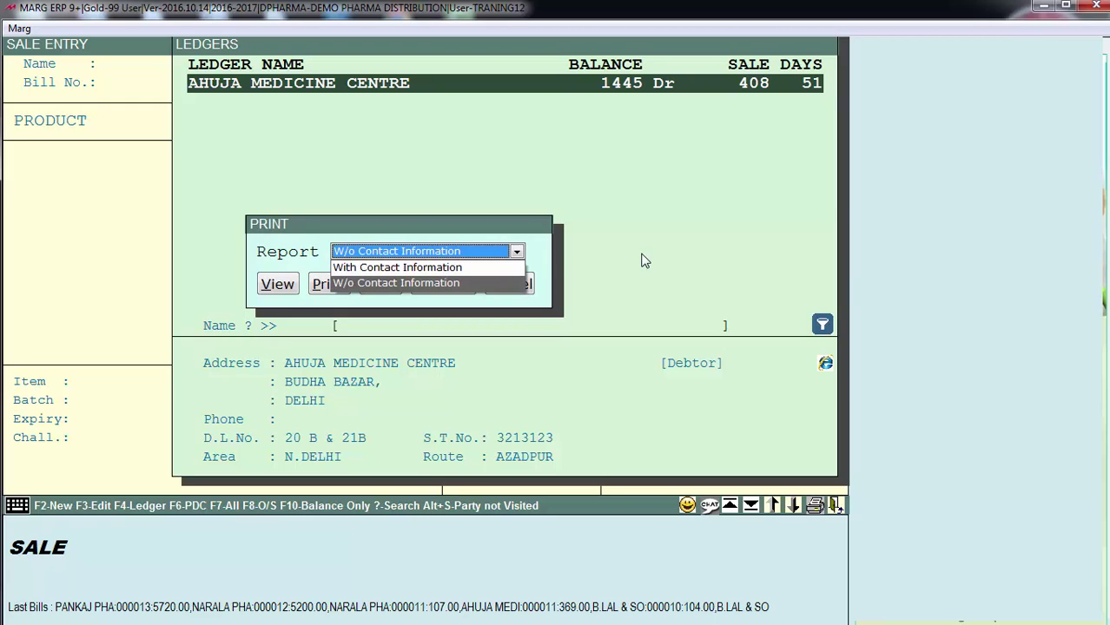
{"action": "key", "text": "Escape"}
{"action": "key", "text": "Escape"}
{"action": "key", "text": "alt+s"}
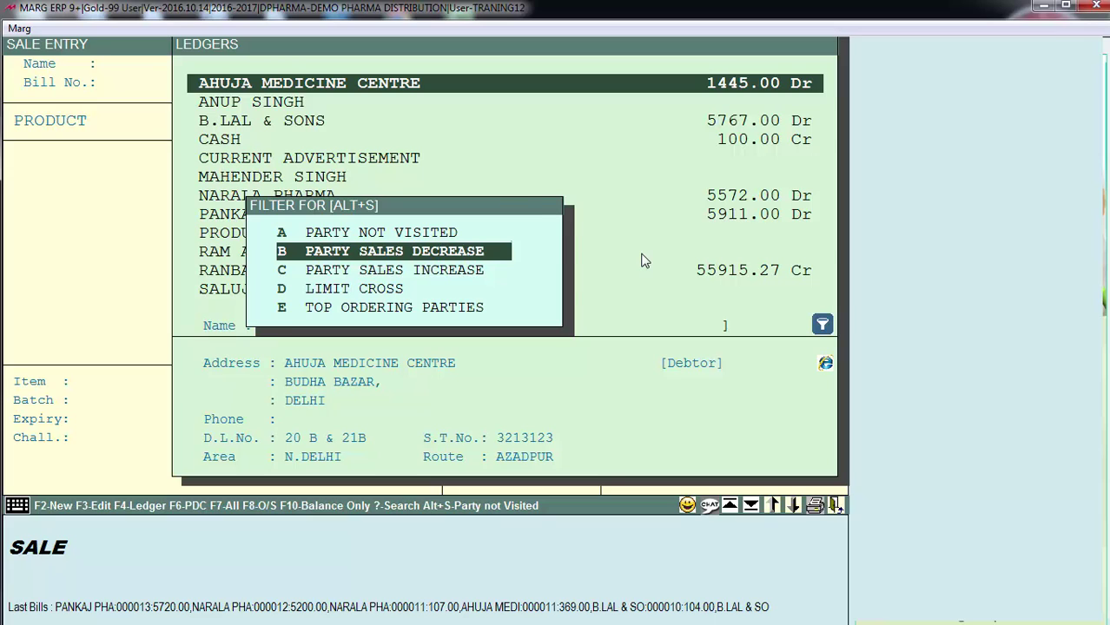
- Choose B Party Sales Decrease: last 30 days, minimum sale 0 or 0.00%
{"action": "key", "text": "Return"}
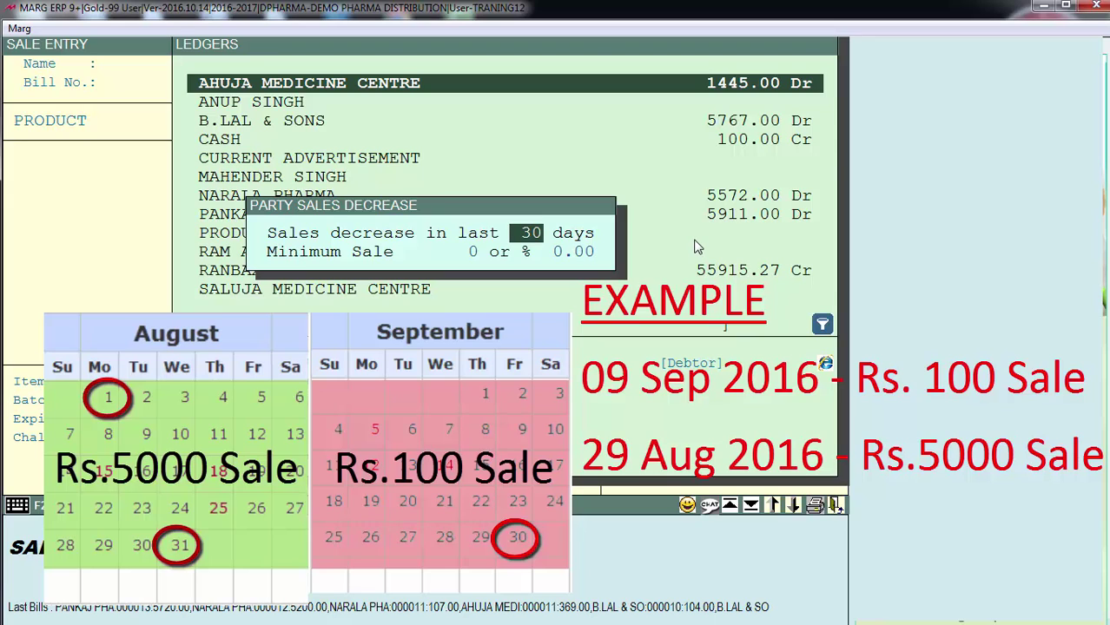
- Apply the sales-decrease filter, review NARALA PHARMA, then return to its settings
{"action": "key", "text": "Return"}
{"action": "key", "text": "Return"}
{"action": "key", "text": "Return"}
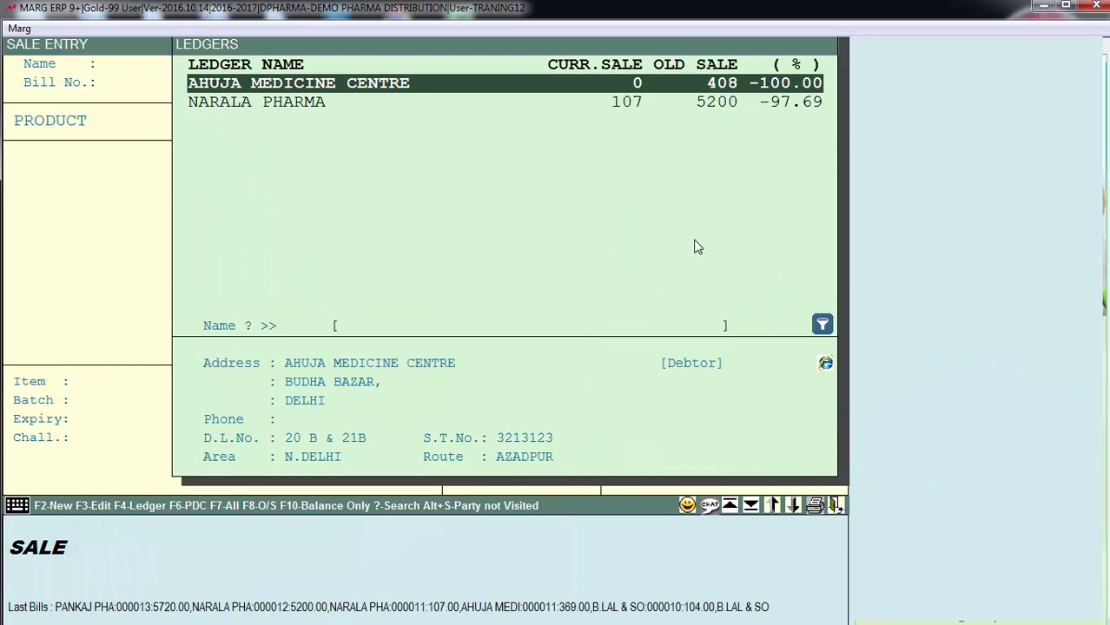
{"action": "key", "text": "Down"}
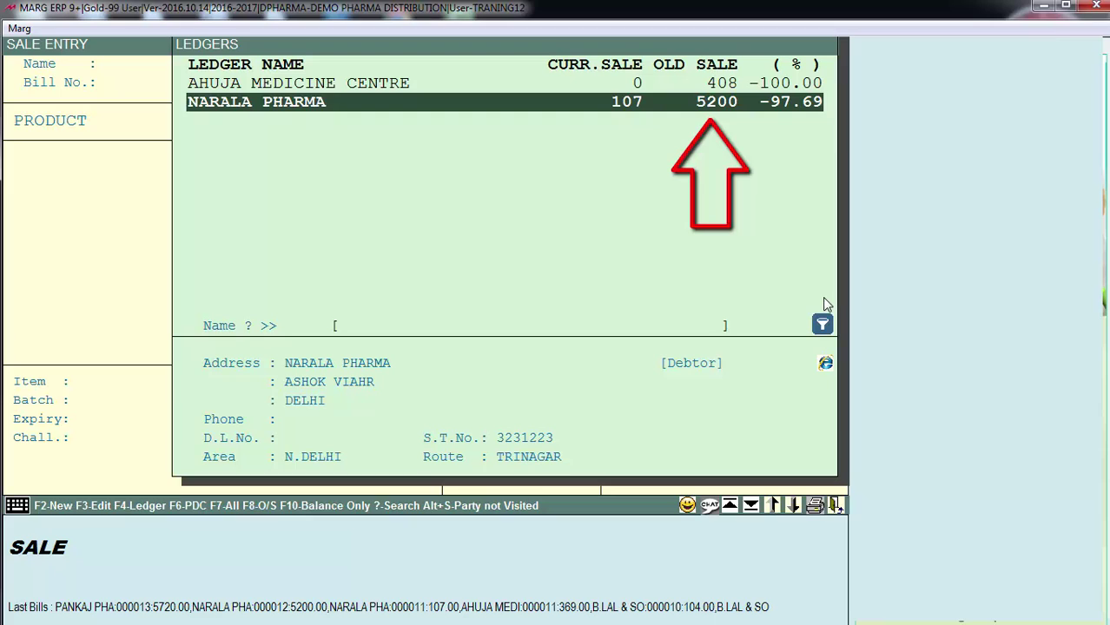
{"action": "key", "text": "Escape"}
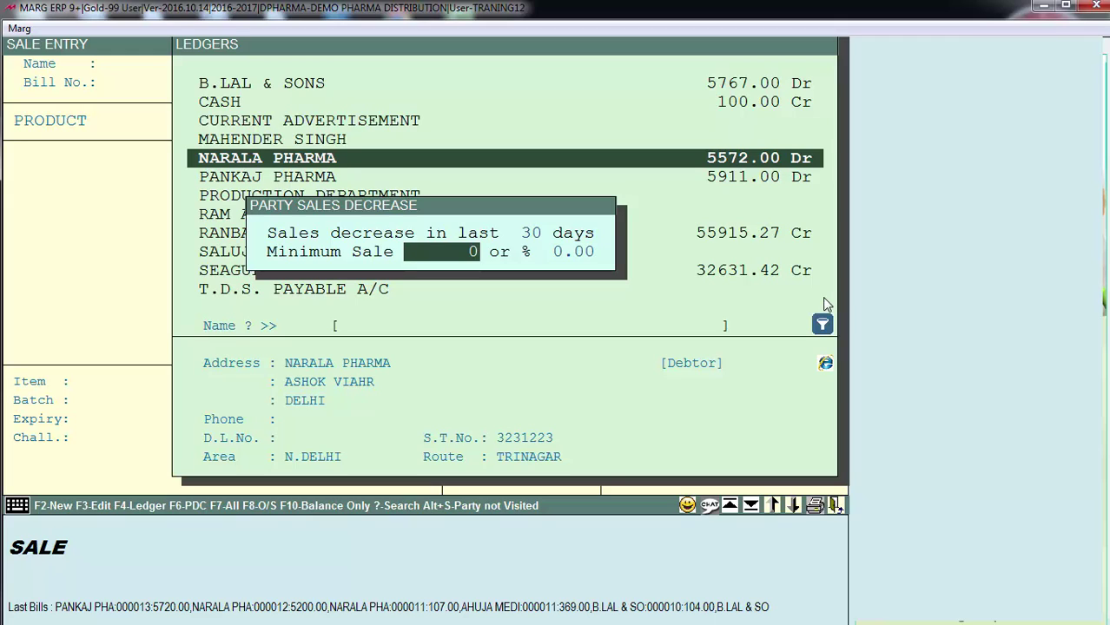
- Rerun the sales-decrease report with minimum sale 100 and -3.3%, then reopen party filters
{"action": "type", "text": "100"}
{"action": "key", "text": "Return"}
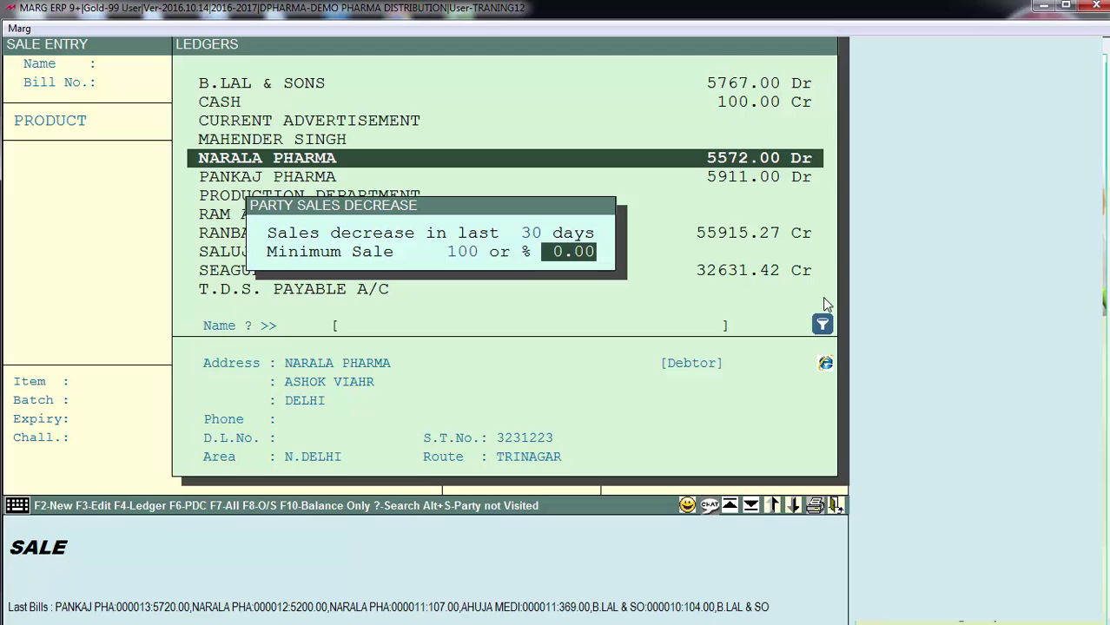
{"action": "type", "text": "-3.3"}
{"action": "key", "text": "Return"}
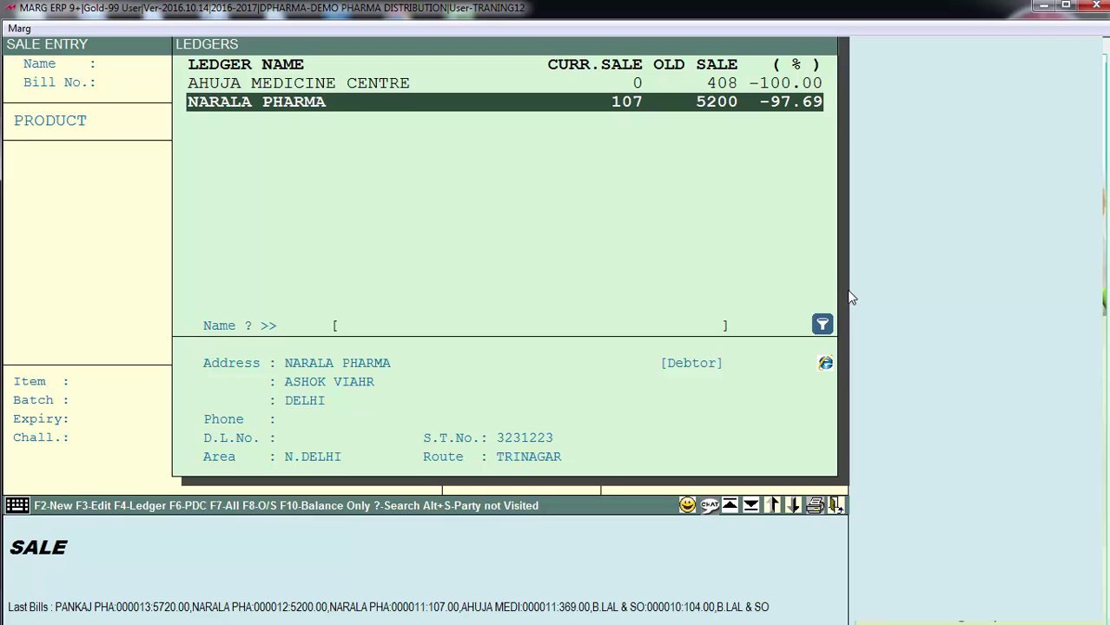
{"action": "key", "text": "Escape"}
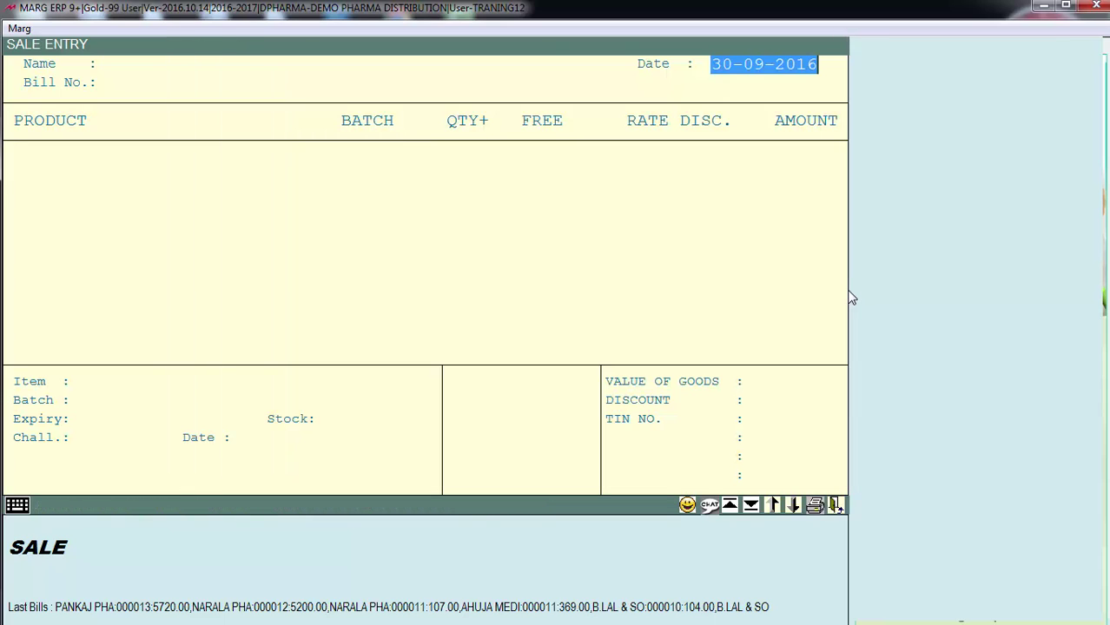
{"action": "key", "text": "Return"}
{"action": "key", "text": "alt+s"}
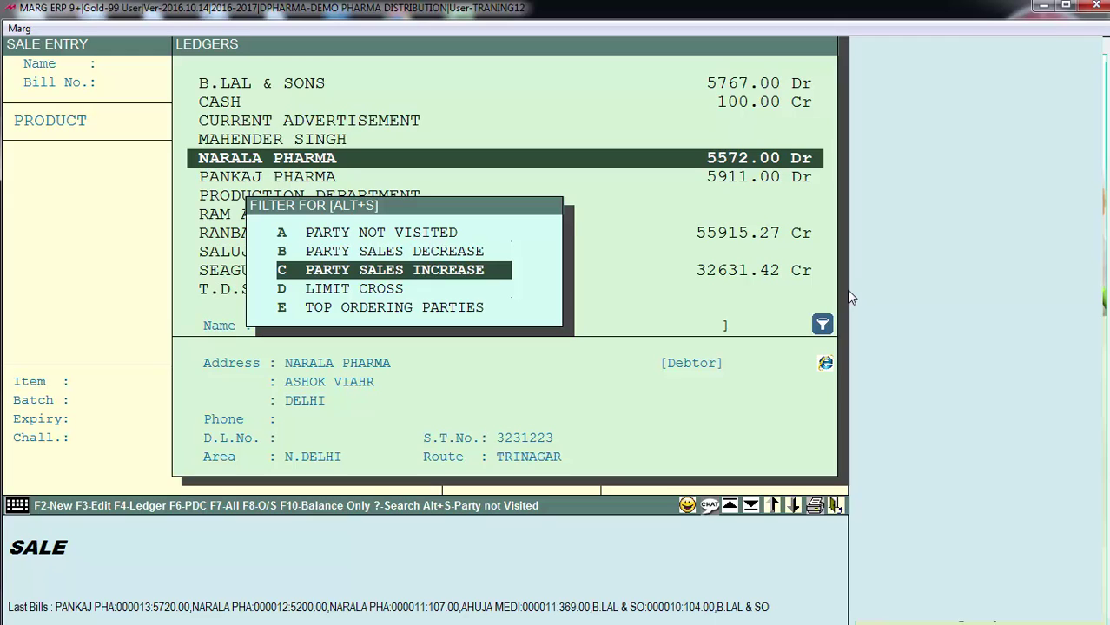
- Run C Party Sales Increase, listing B.LAL & SONS and PANKAJ PHARMA, then reopen filters
{"action": "key", "text": "Return"}
{"action": "key", "text": "Return"}
{"action": "key", "text": "Return"}
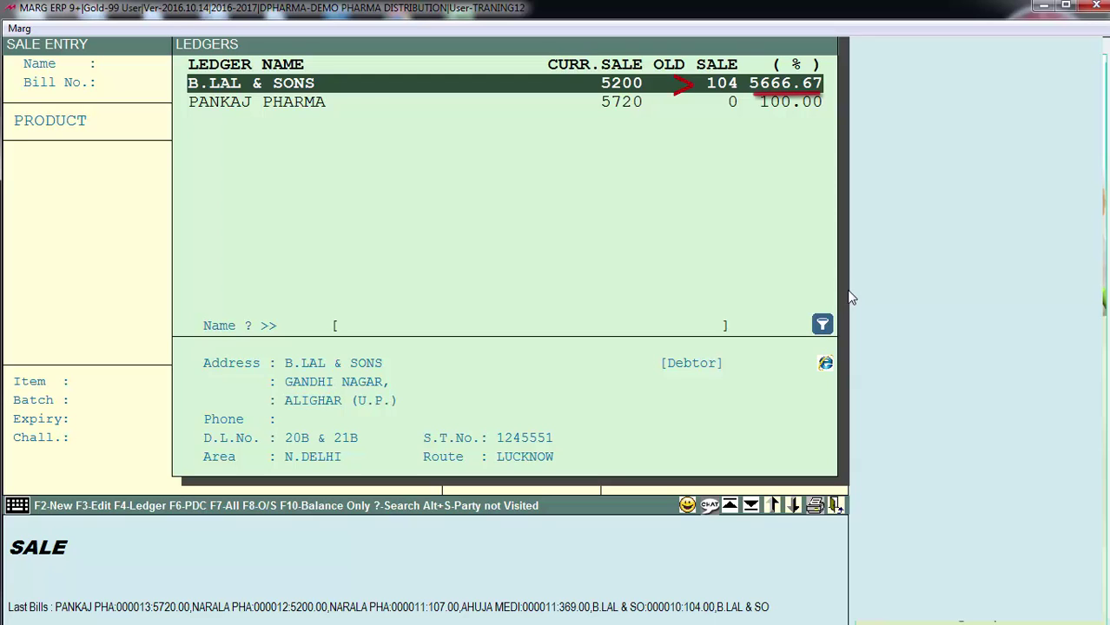
{"action": "key", "text": "alt+s"}
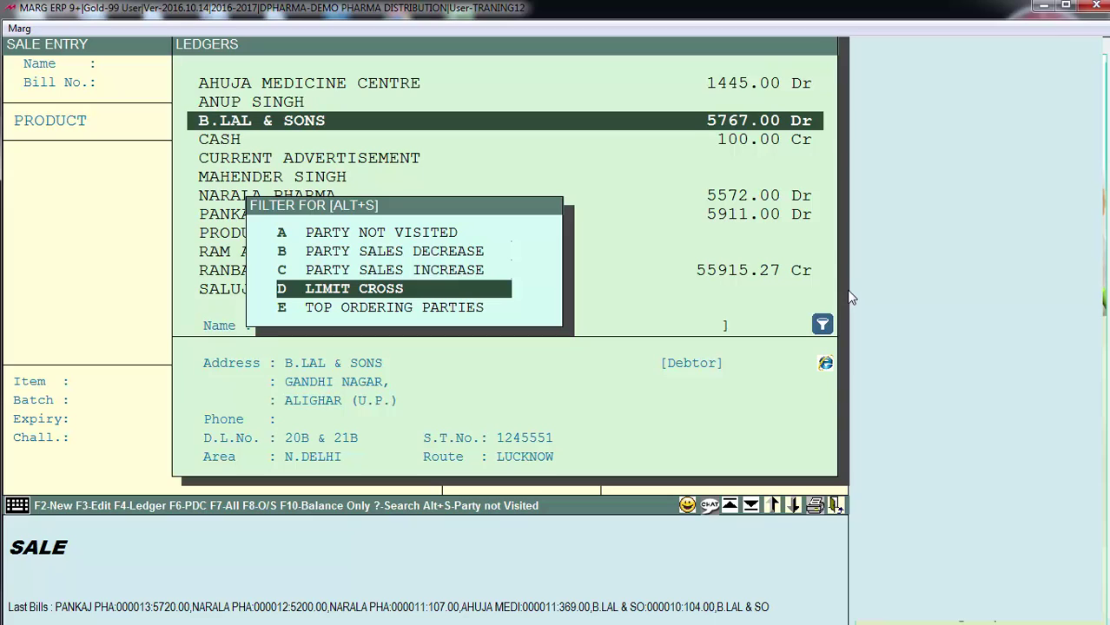
- Apply the Limit Cross filter, flagging PANKAJ PHARMA at 5911 over 178 days, and reopen the filters
{"action": "key", "text": "Return"}
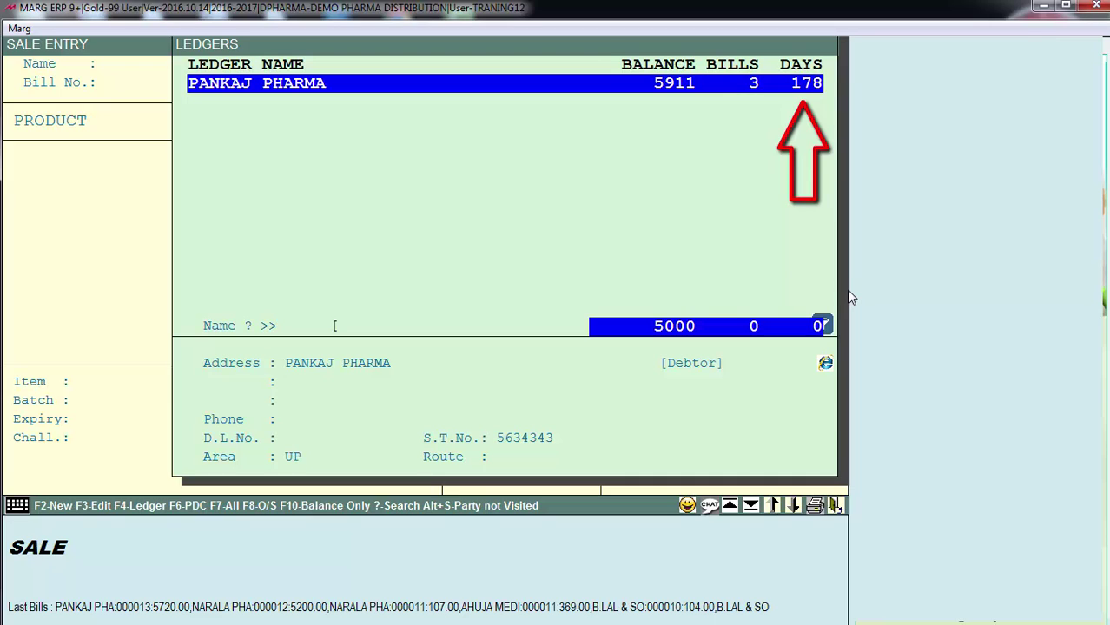
{"action": "key", "text": "alt+s"}
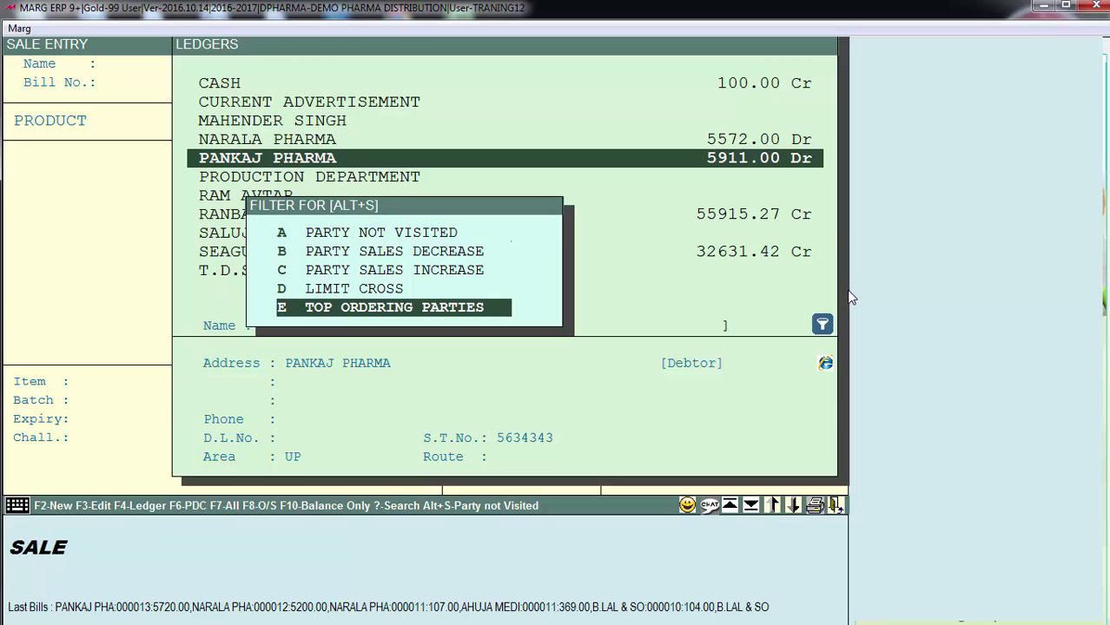
- Filter top ordering parties over 30 days with sale 200 and bills 2, yielding B.LAL & SONS
{"action": "key", "text": "Return"}
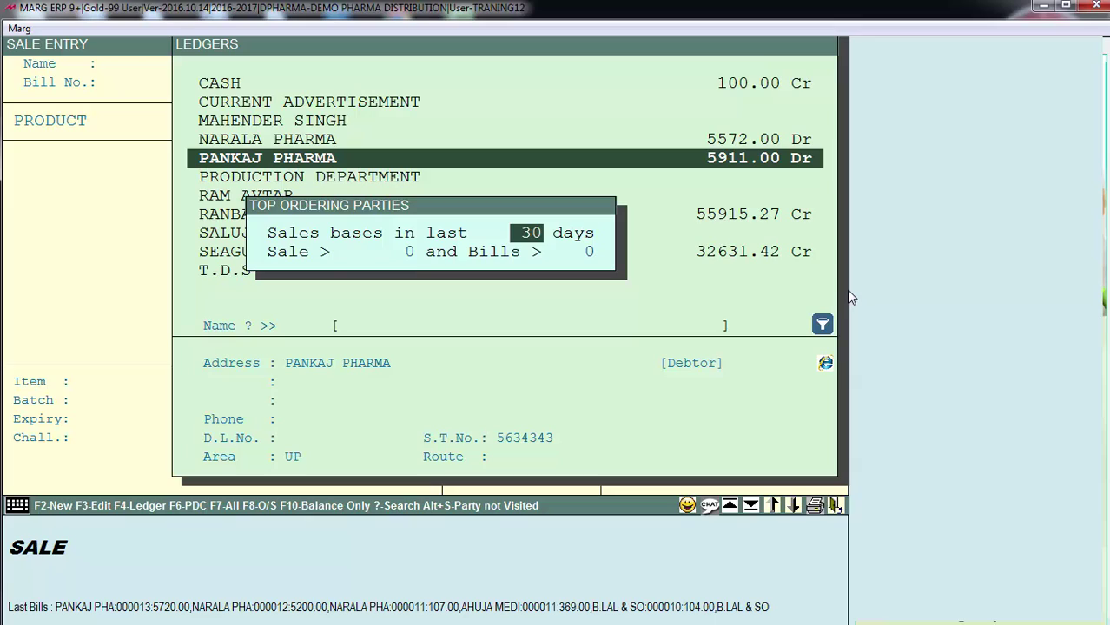
{"action": "key", "text": "Return"}
{"action": "type", "text": "200"}
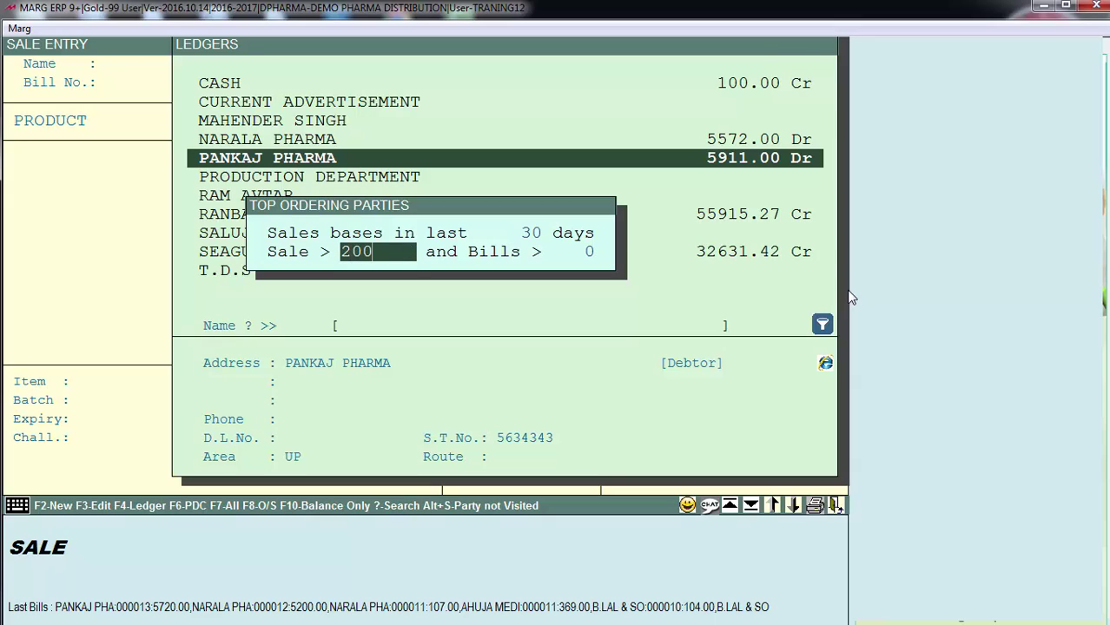
{"action": "key", "text": "Return"}
{"action": "type", "text": "2"}
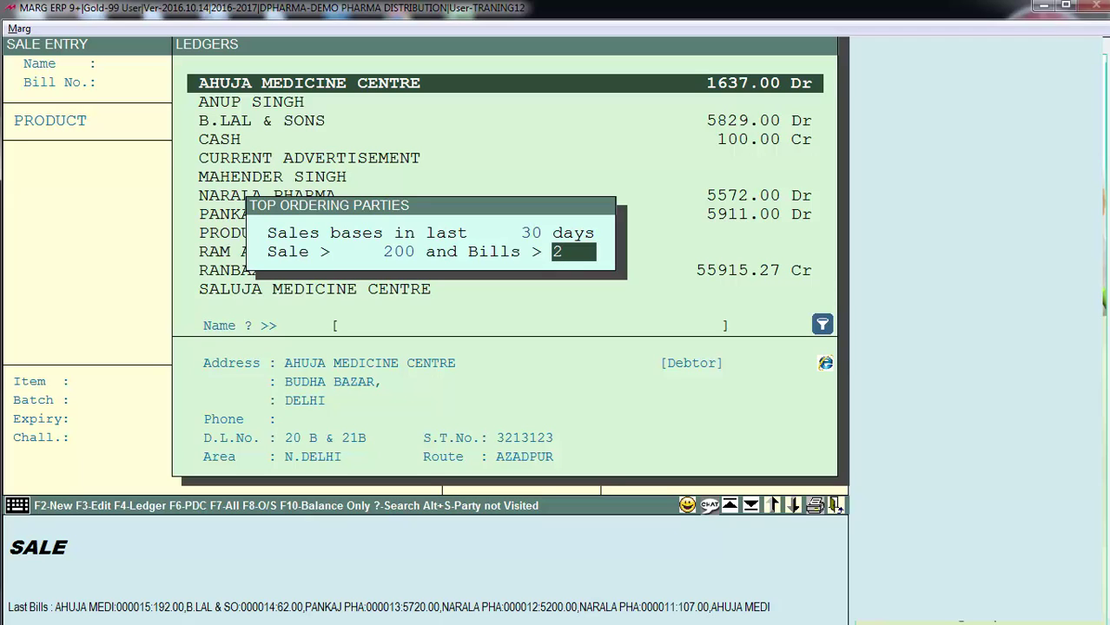
{"action": "key", "text": "Return"}
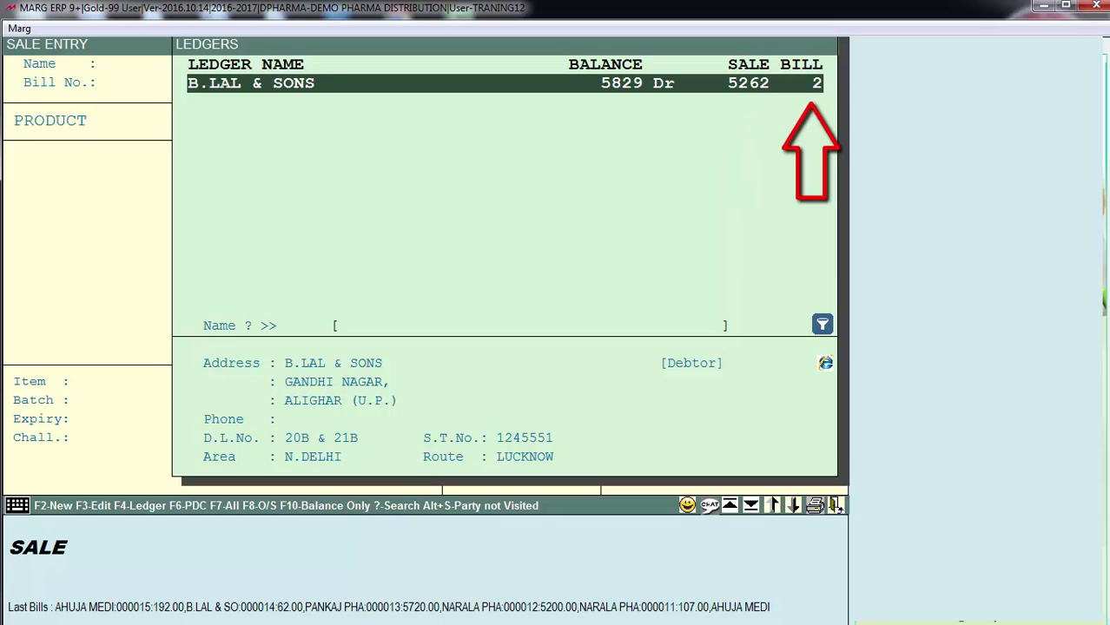
{"action": "key", "text": "alt+s"}
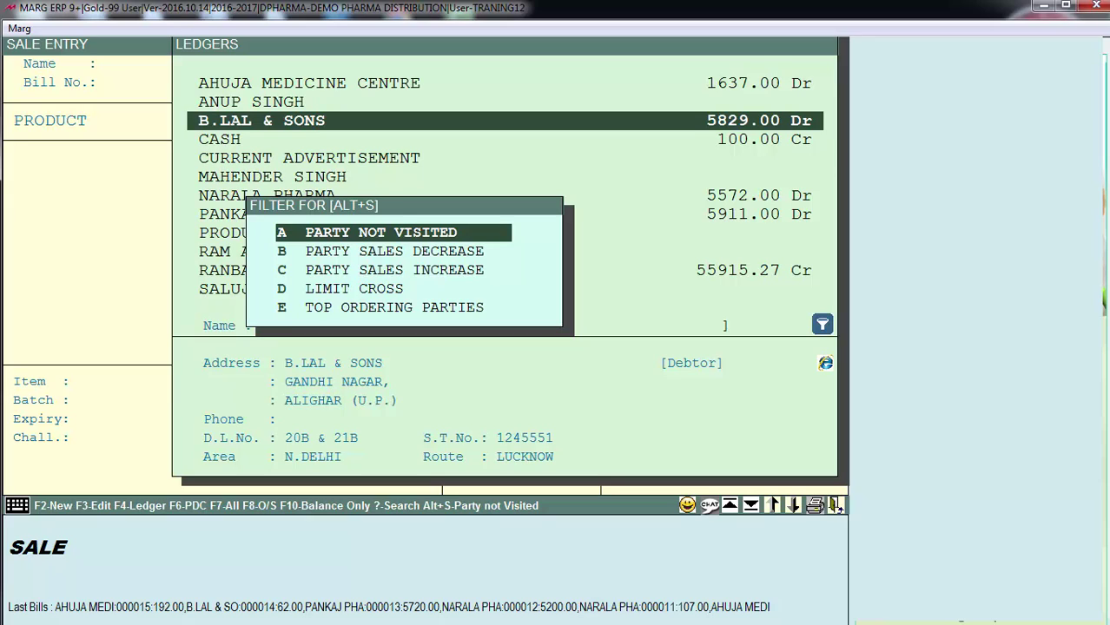
- Dismiss the party filters and ledger list, then start a new Sale Entry dated 28-10-2016
{"action": "key", "text": "Down"}
{"action": "key", "text": "Down"}
{"action": "key", "text": "Down"}
{"action": "key", "text": "Down"}
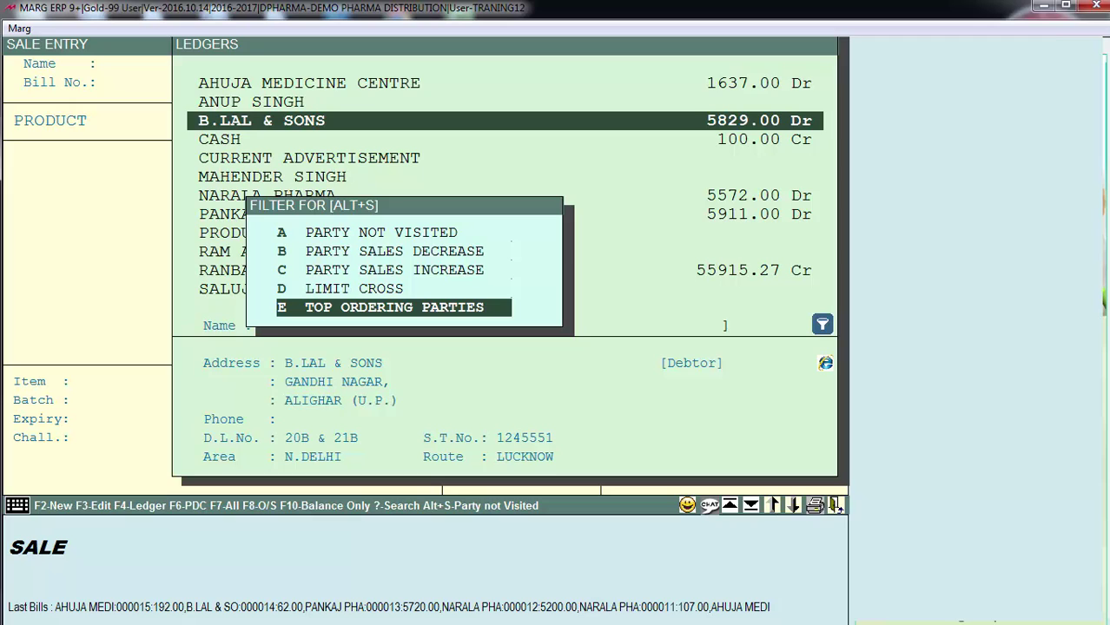
{"action": "key", "text": "Return"}
{"action": "key", "text": "Escape"}
{"action": "key", "text": "Escape"}
{"action": "key", "text": "Return"}
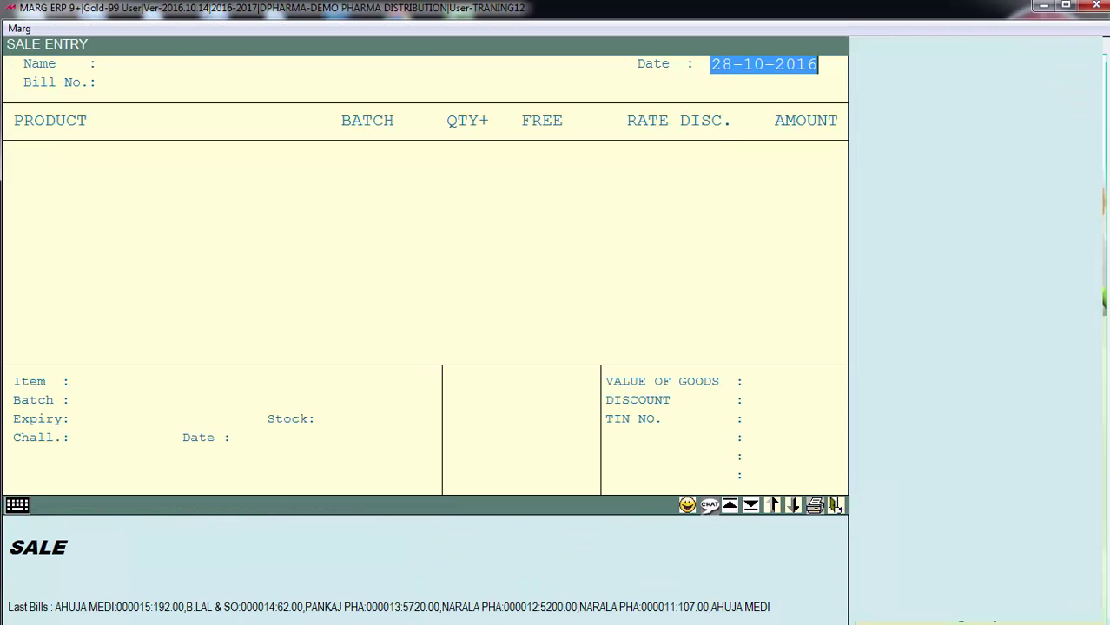
- Narrow the AHUJA MEDICINE CENTRE invoice items to supplied BRUFOGESIC (rate 200.00), then exit to the dashboard
{"action": "key", "text": "Return"}
{"action": "key", "text": "Return"}
{"action": "key", "text": "Return"}
{"action": "key", "text": "Return"}
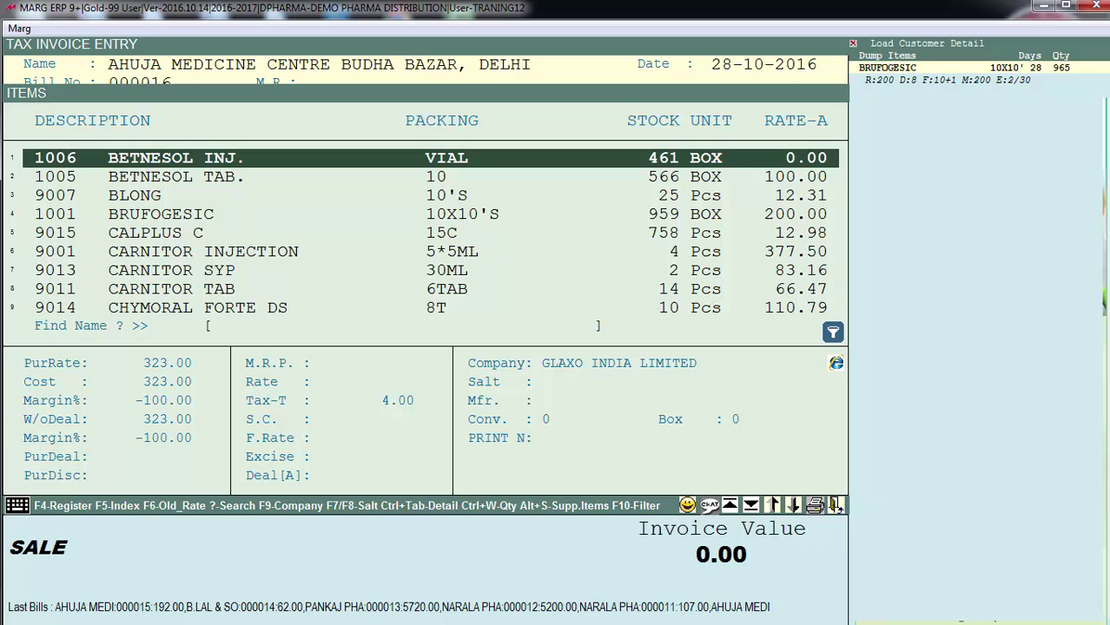
{"action": "left_click", "coordinate": [832, 333]}
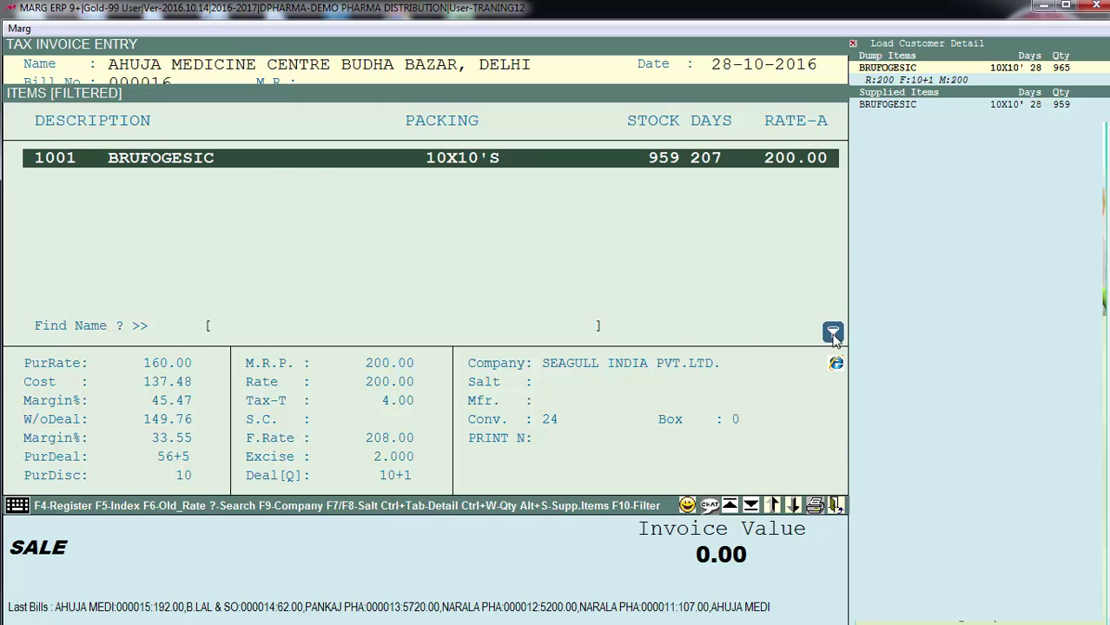
{"action": "left_click", "coordinate": [832, 334]}
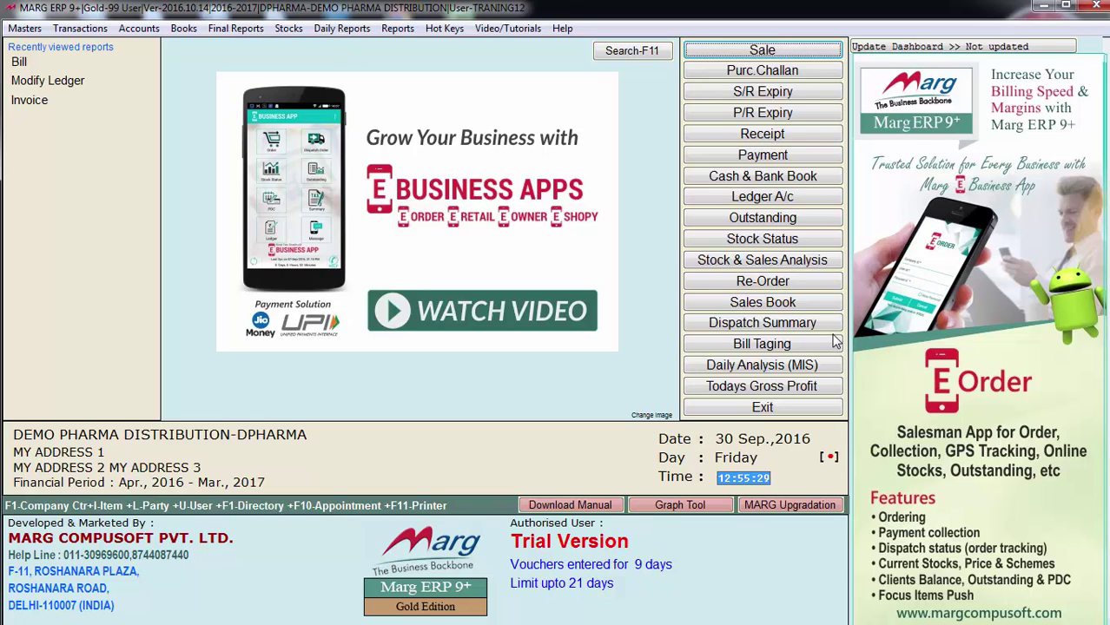